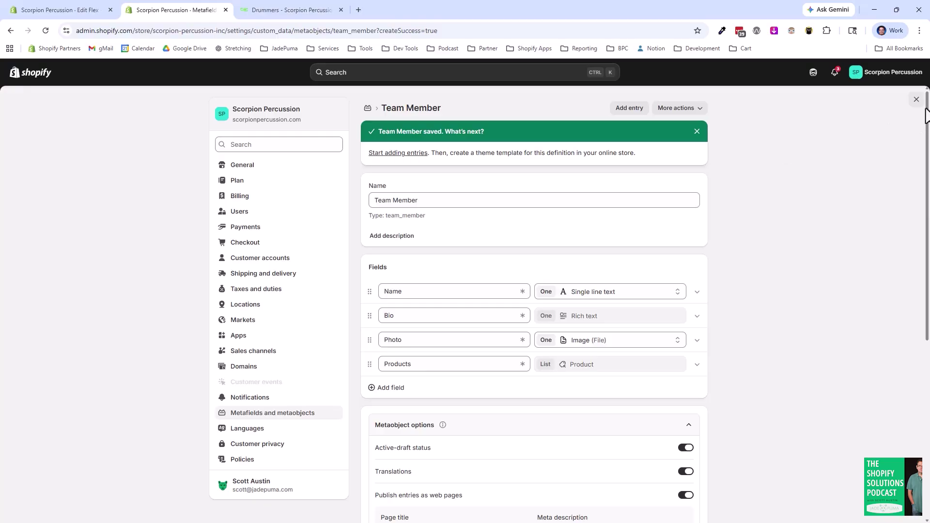
- Leave the settings, open the Team Member metaobject entries under content, and add an entry with the member's name
{"action": "left_click", "coordinate": [915, 103]}
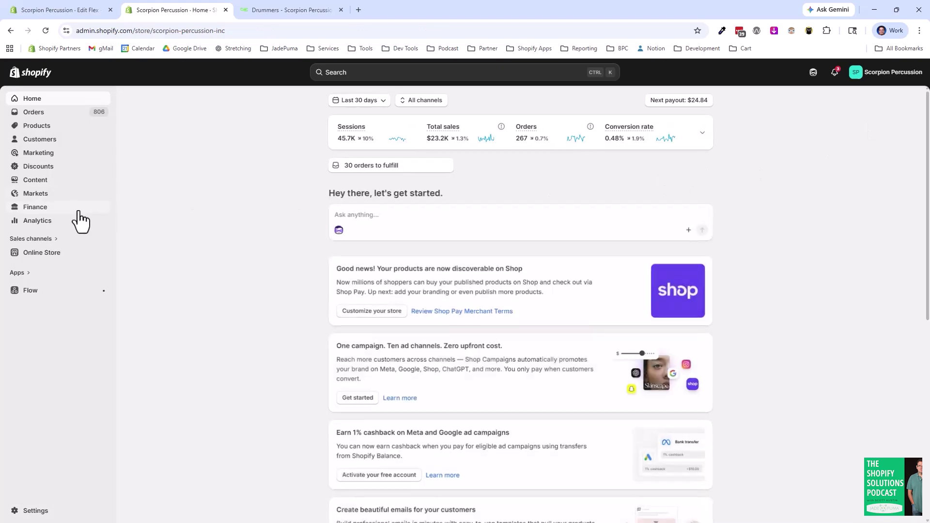
{"action": "left_click", "coordinate": [38, 181]}
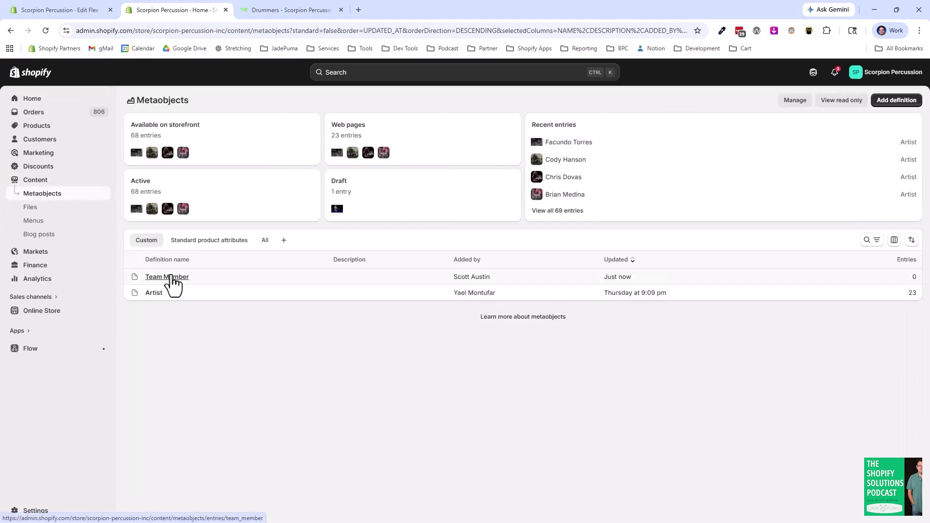
{"action": "left_click", "coordinate": [171, 279]}
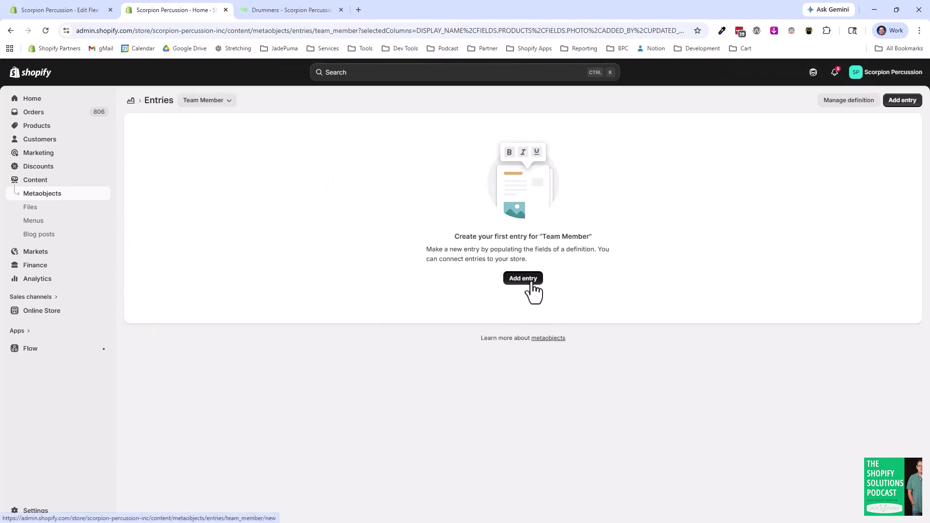
{"action": "left_click", "coordinate": [345, 141]}
{"action": "type", "text": "Jo"}
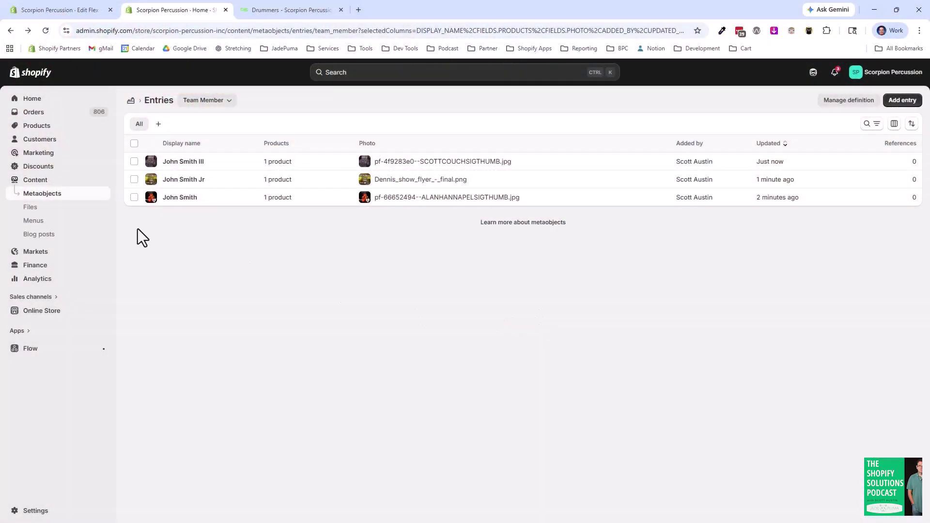
- Open the current theme, Flex - 27Apr25, in the theme editor
{"action": "left_click", "coordinate": [46, 311]}
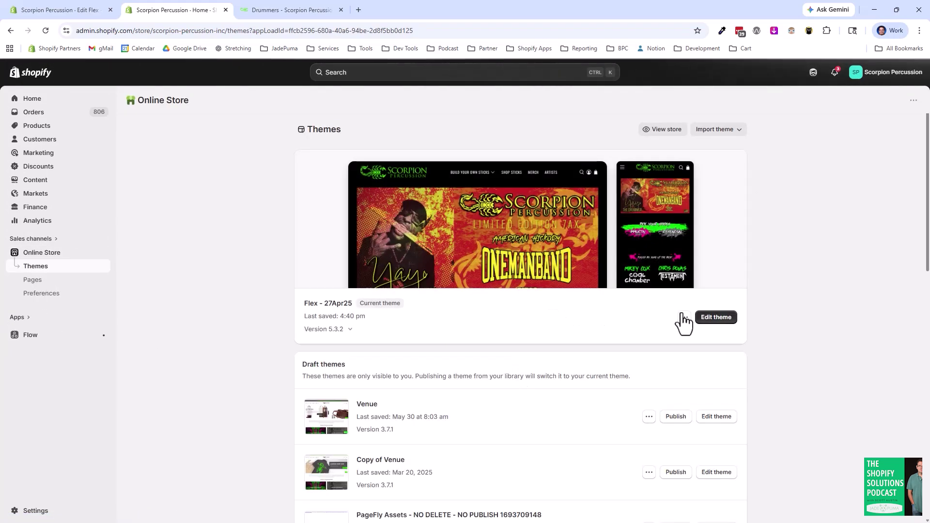
{"action": "left_click", "coordinate": [703, 320]}
{"action": "left_click", "coordinate": [715, 353]}
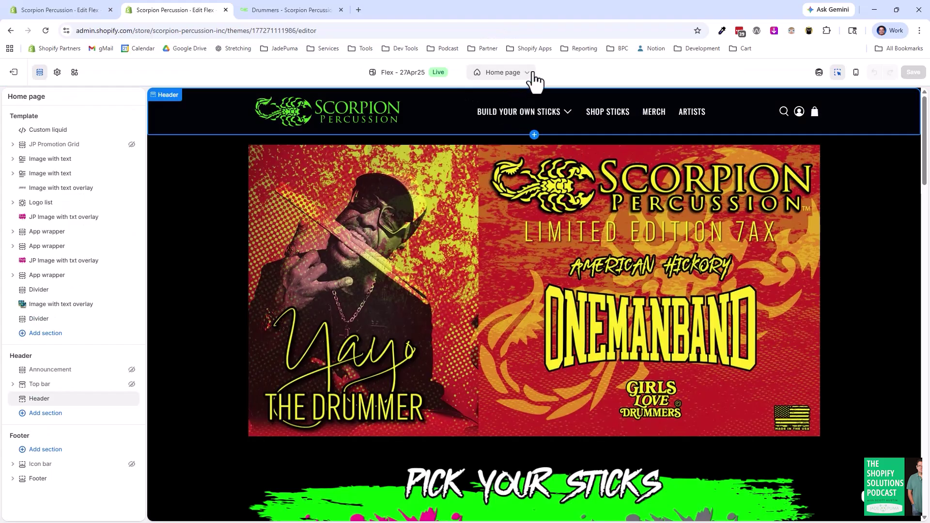
- Create a default theme template for the Team Member metaobject
{"action": "left_click", "coordinate": [526, 73]}
{"action": "scroll", "coordinate": [501, 170], "scroll_direction": "down", "scroll_amount": 3}
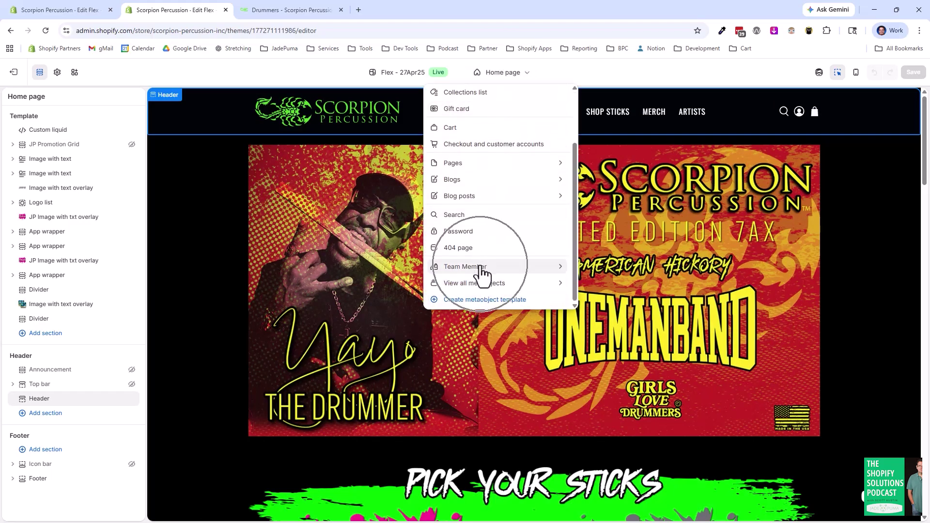
{"action": "left_click", "coordinate": [558, 267]}
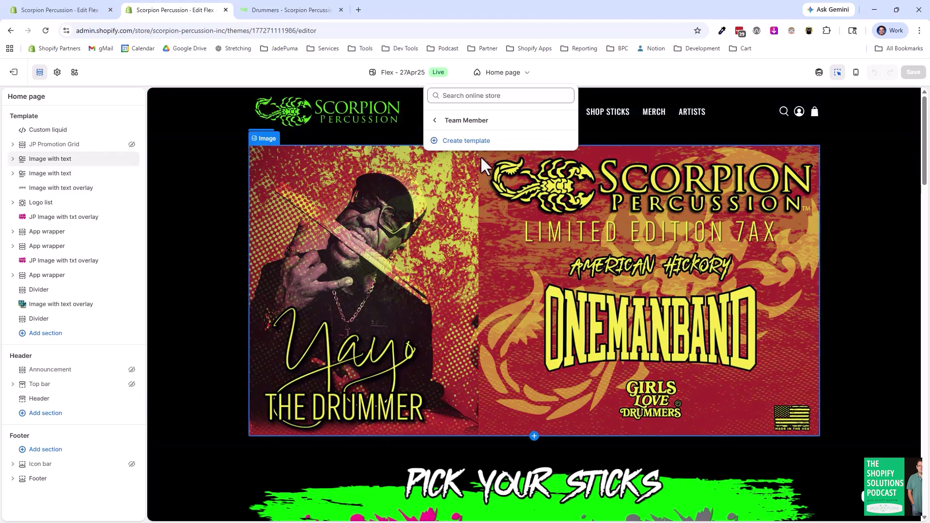
{"action": "left_click", "coordinate": [473, 142]}
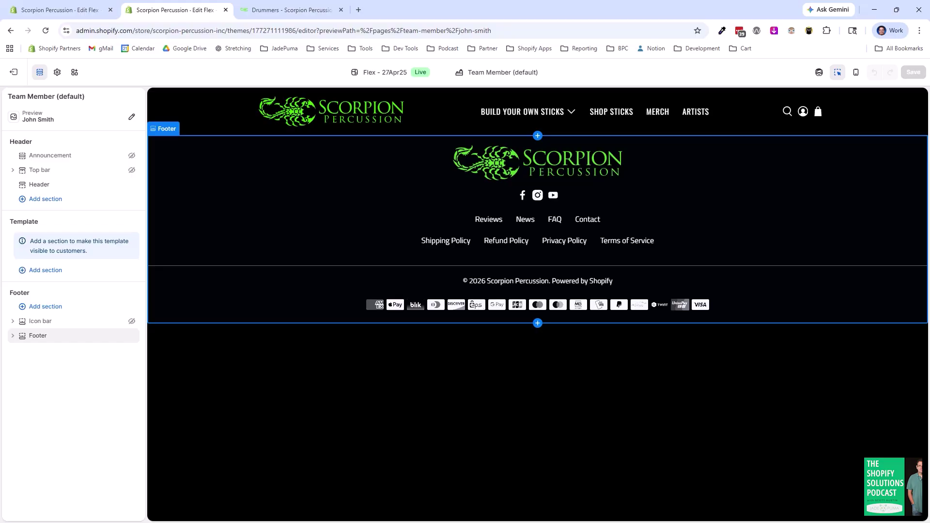
- Add an Image with text section to the Team Member template and connect its image block to the Team Member metaobject
{"action": "left_click", "coordinate": [45, 270]}
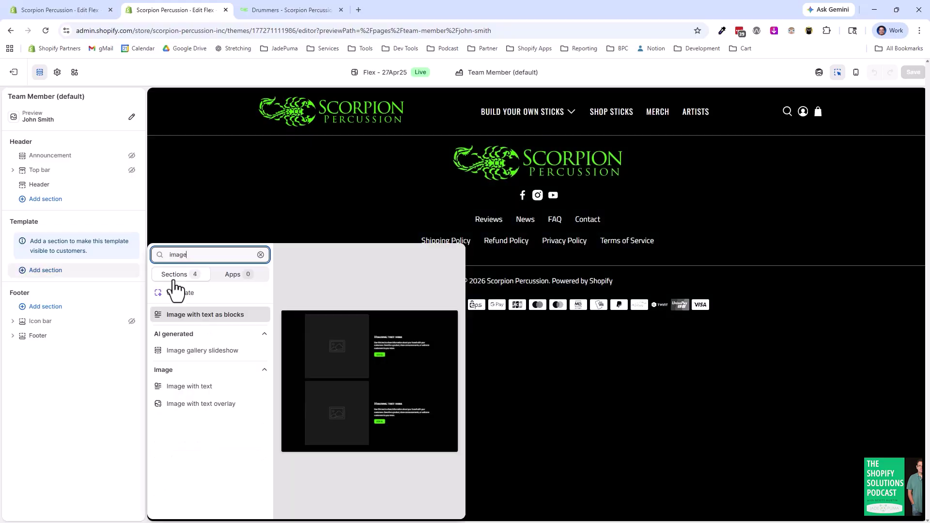
{"action": "left_click", "coordinate": [183, 390]}
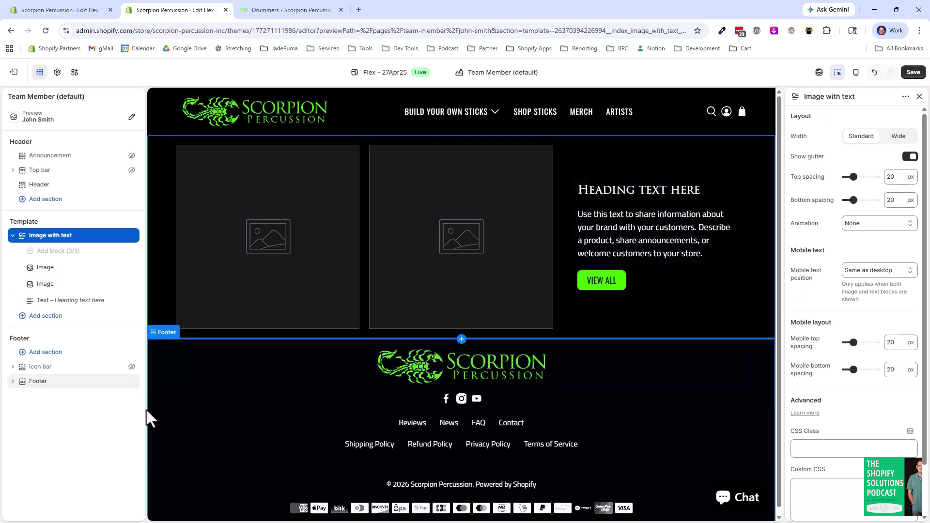
{"action": "left_click", "coordinate": [48, 271]}
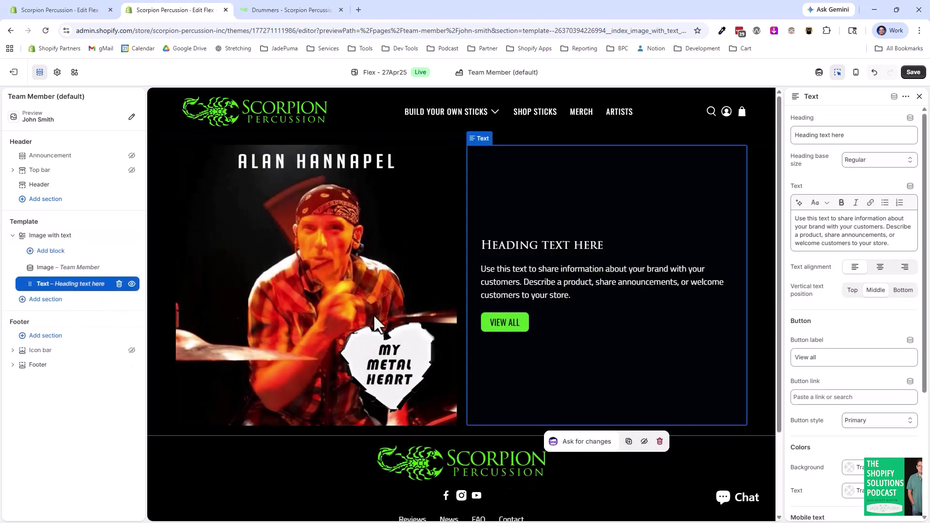
- Connect the section's text block to the Team Member metaobject and save the template
{"action": "left_click", "coordinate": [894, 97]}
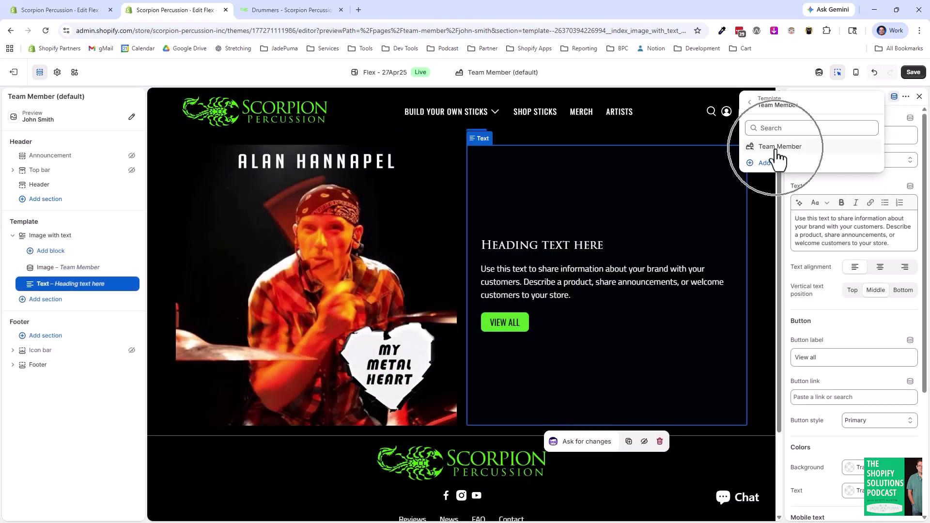
{"action": "left_click", "coordinate": [778, 146]}
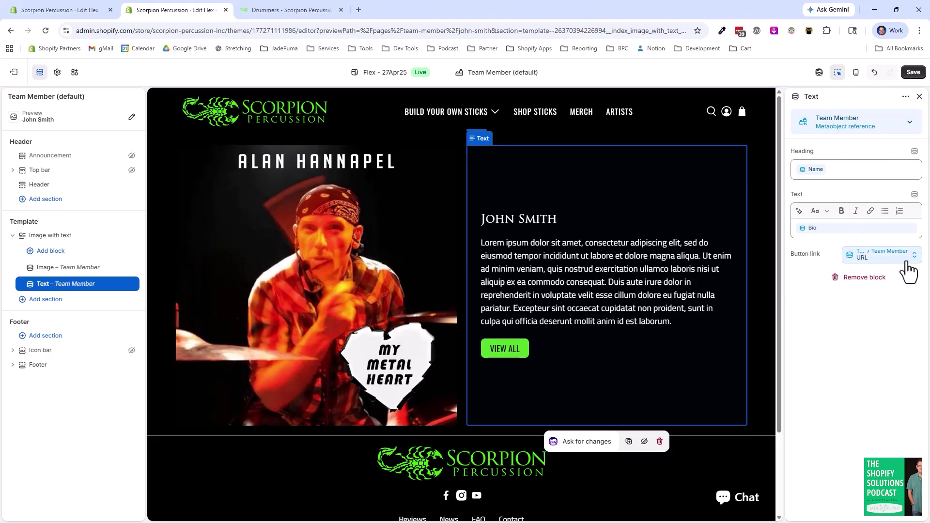
{"action": "key", "text": "ctrl+s"}
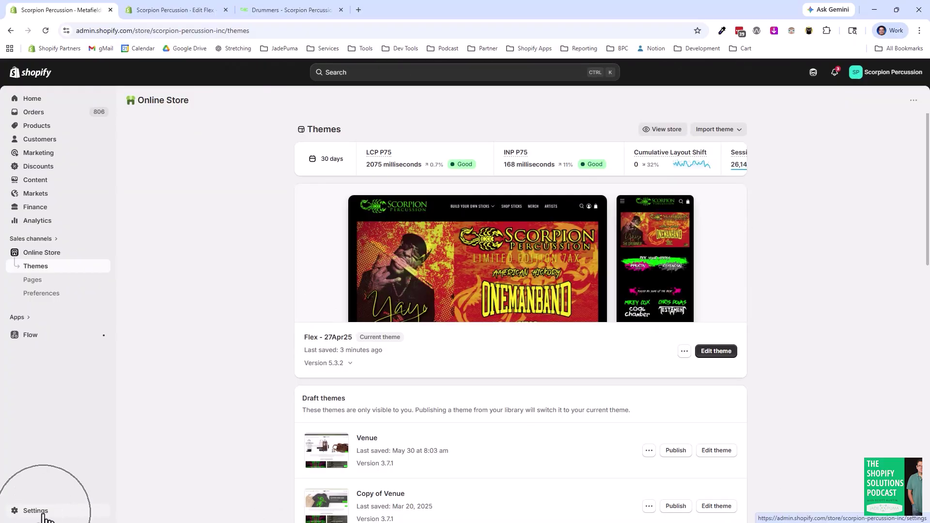
- Open the page metafield definitions in the store settings and start a new definition
{"action": "left_click", "coordinate": [36, 511]}
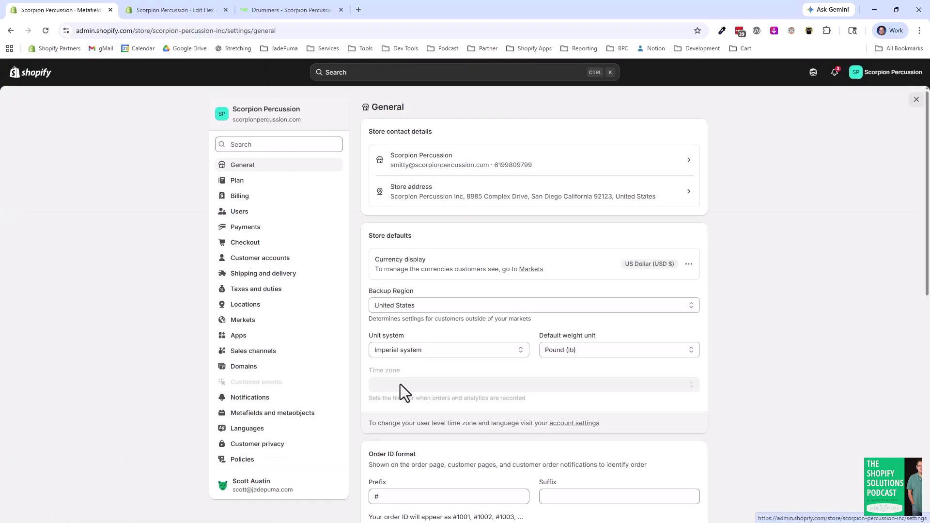
{"action": "left_click", "coordinate": [253, 417]}
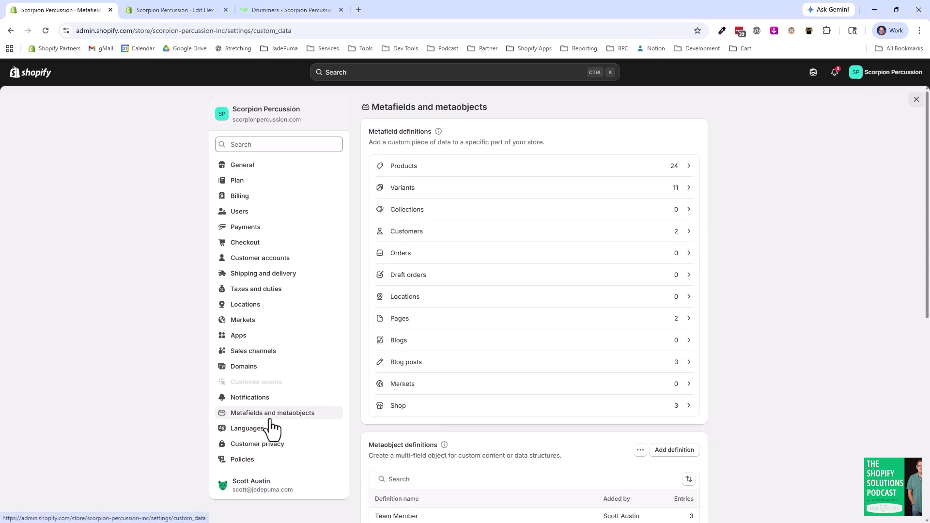
{"action": "left_click", "coordinate": [404, 321]}
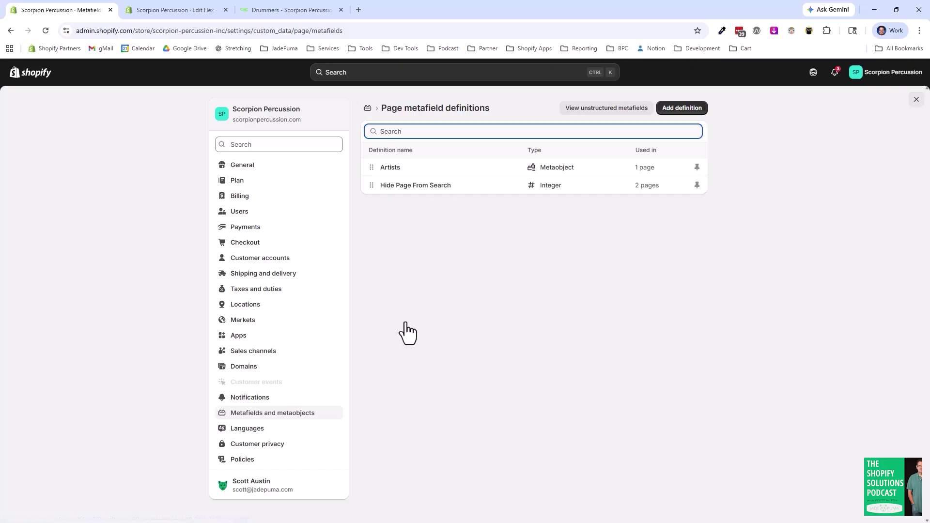
{"action": "left_click", "coordinate": [688, 112]}
{"action": "left_click", "coordinate": [689, 113]}
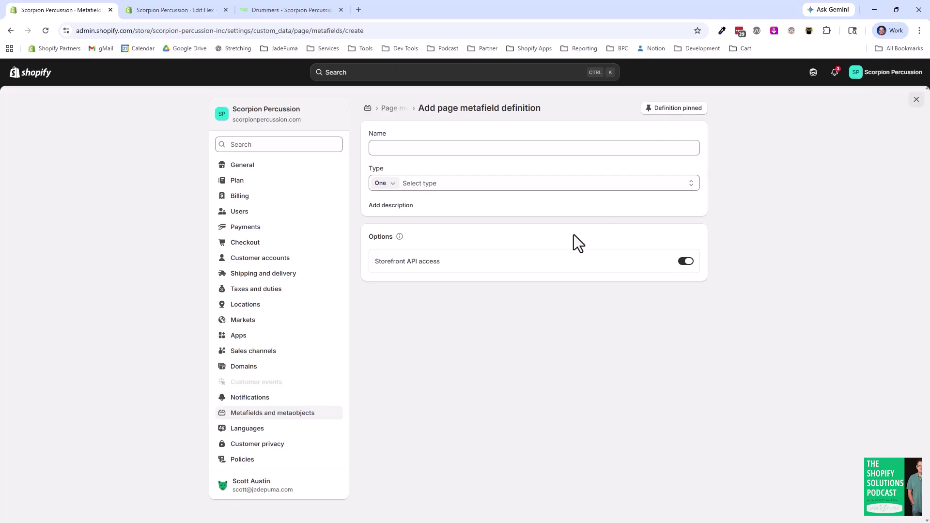
- Set the page metafield's type to a list of Team Member metaobjects, name it Team Member, and save the definition
{"action": "left_click", "coordinate": [393, 184]}
{"action": "left_click", "coordinate": [393, 184]}
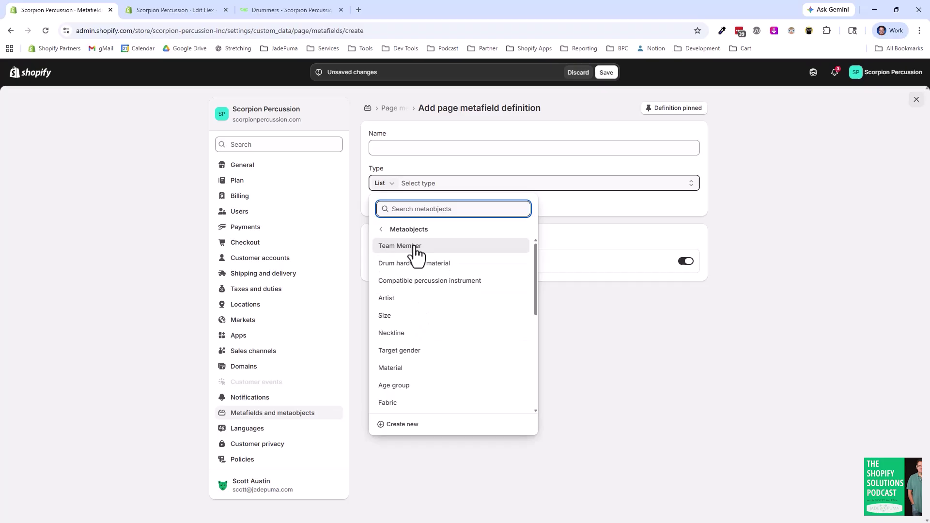
{"action": "left_click", "coordinate": [414, 245]}
{"action": "left_click", "coordinate": [415, 246]}
{"action": "left_click", "coordinate": [390, 148]}
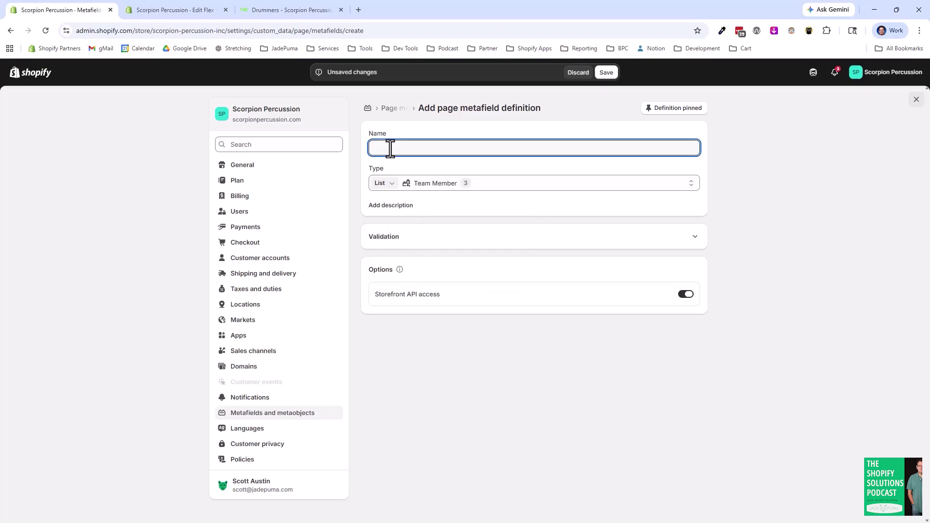
{"action": "type", "text": "Team Member"}
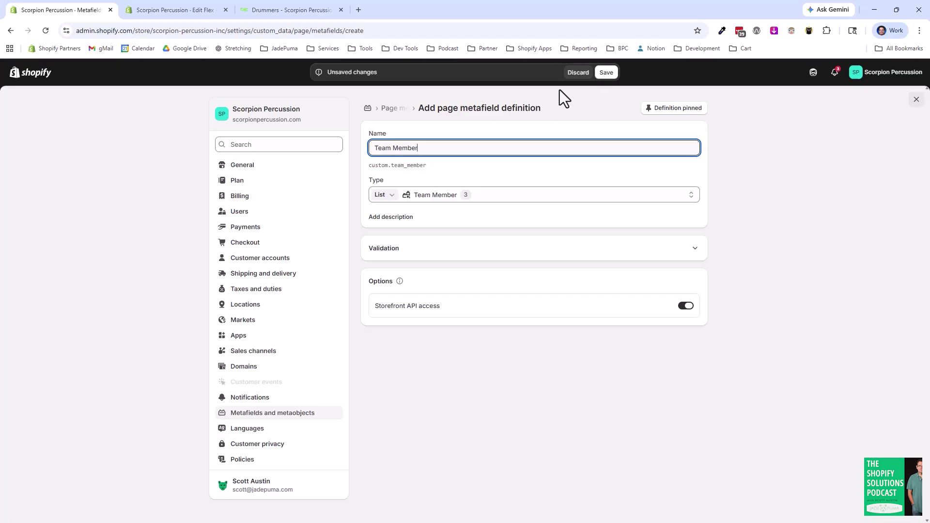
{"action": "left_click", "coordinate": [606, 73]}
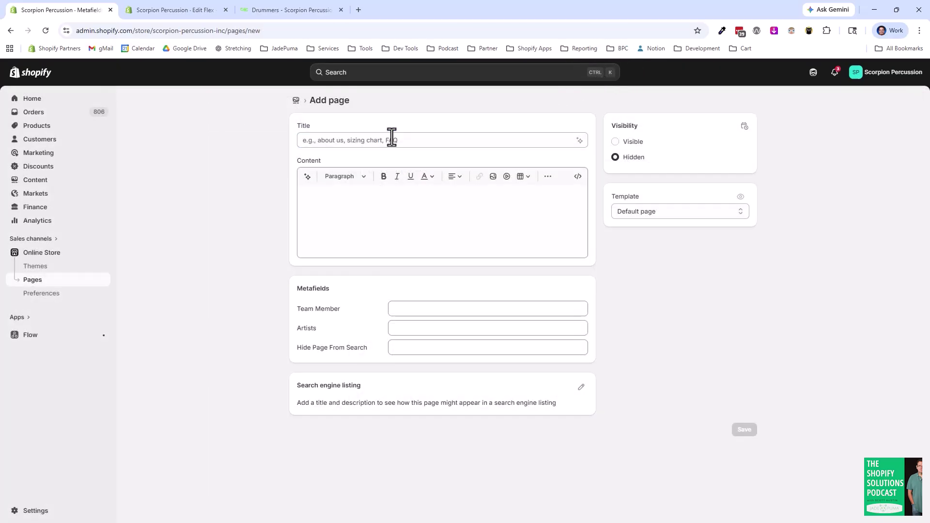
- Create a page titled Meet the Team, assign all three team member entries to its Team Member metafield, and save it
{"action": "left_click", "coordinate": [391, 140]}
{"action": "type", "text": "Meet th"}
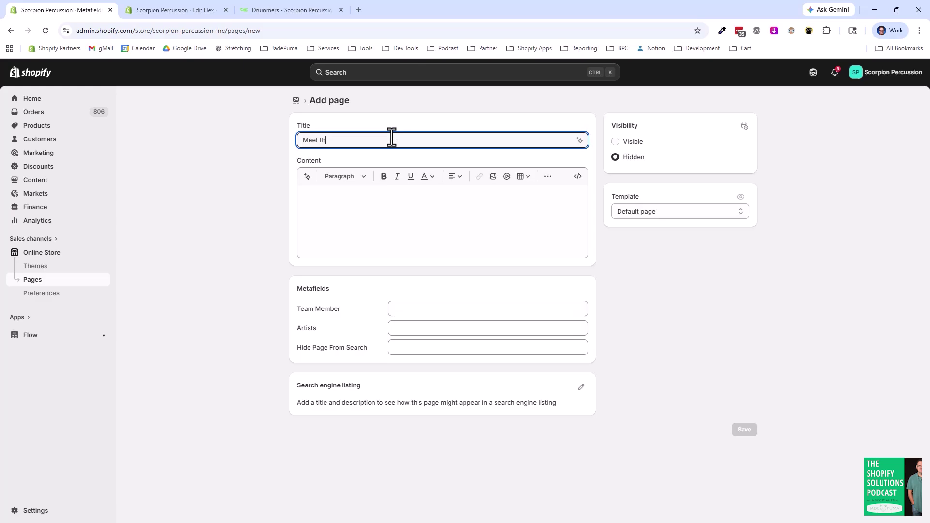
{"action": "type", "text": "e Team"}
{"action": "left_click", "coordinate": [401, 314]}
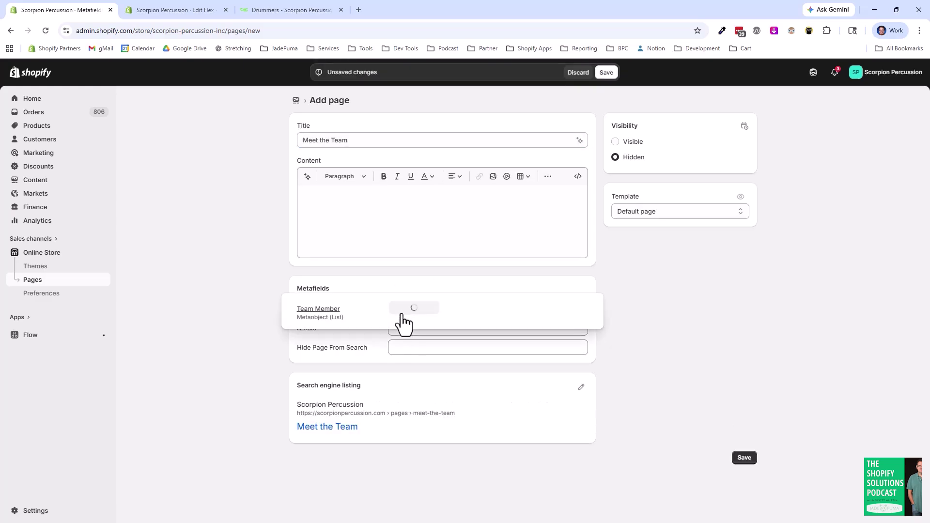
{"action": "left_click", "coordinate": [400, 333]}
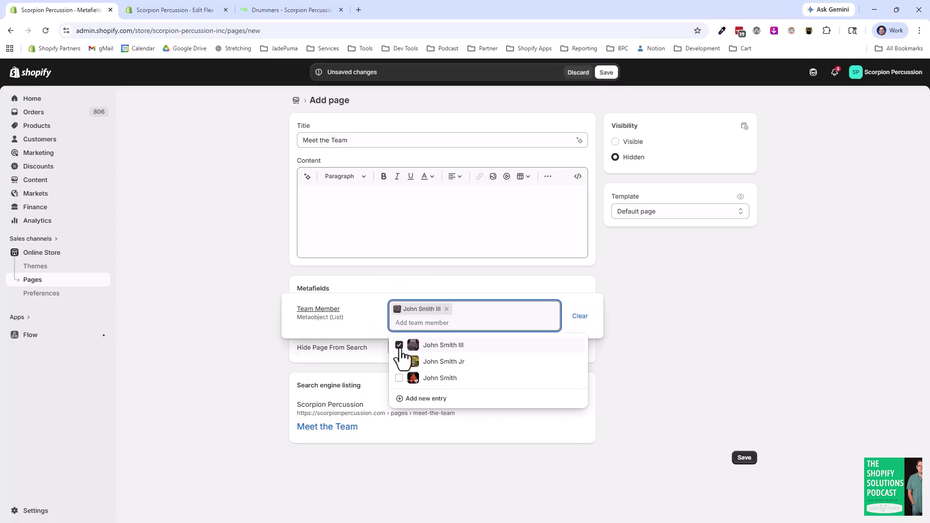
{"action": "left_click", "coordinate": [400, 363]}
{"action": "left_click", "coordinate": [401, 380]}
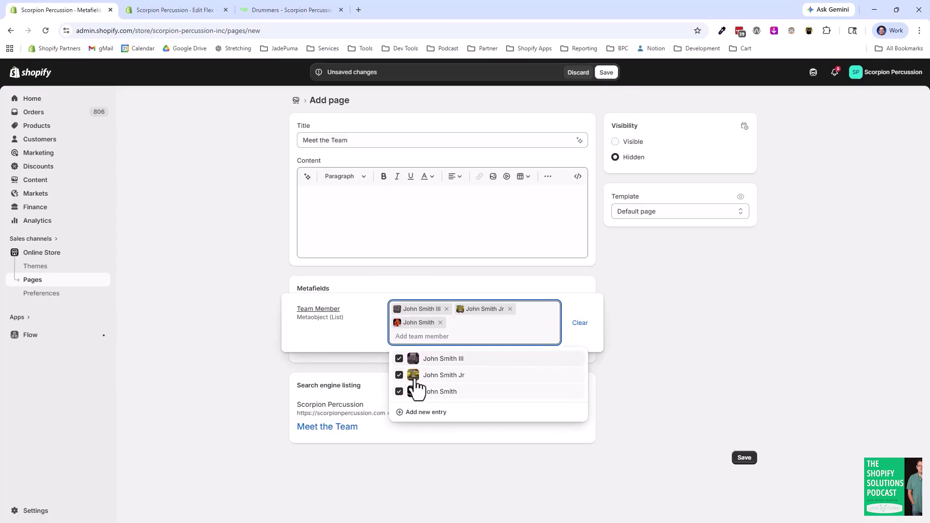
{"action": "left_click", "coordinate": [709, 364]}
{"action": "left_click", "coordinate": [606, 74]}
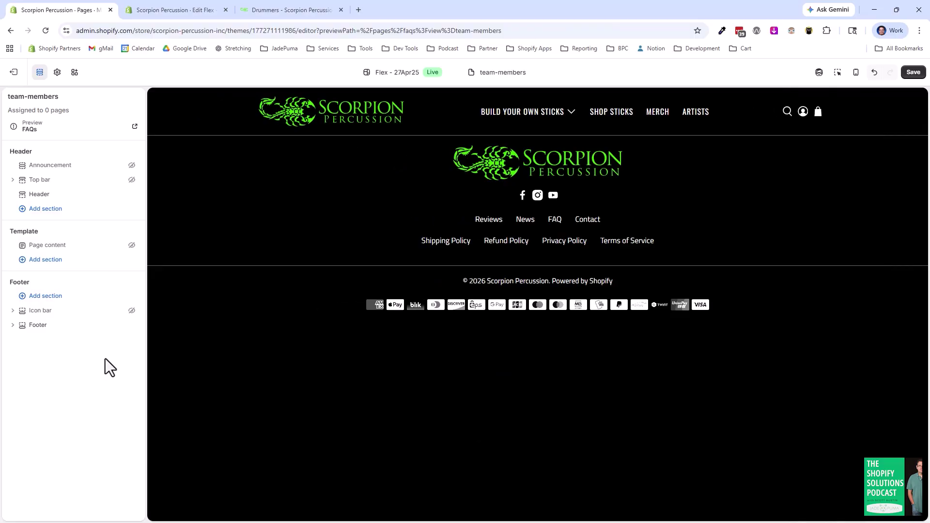
- Add a Grid section to the team-members page template
{"action": "left_click", "coordinate": [45, 260]}
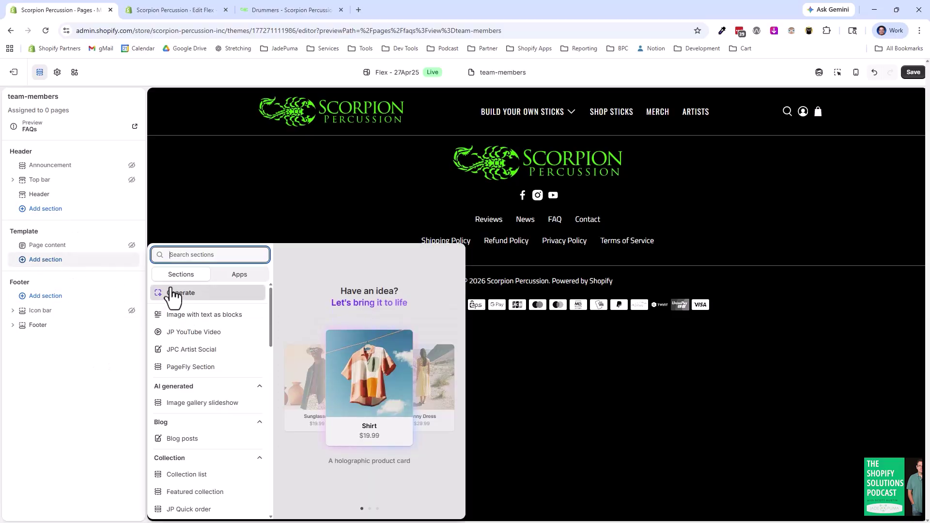
{"action": "type", "text": "grid"}
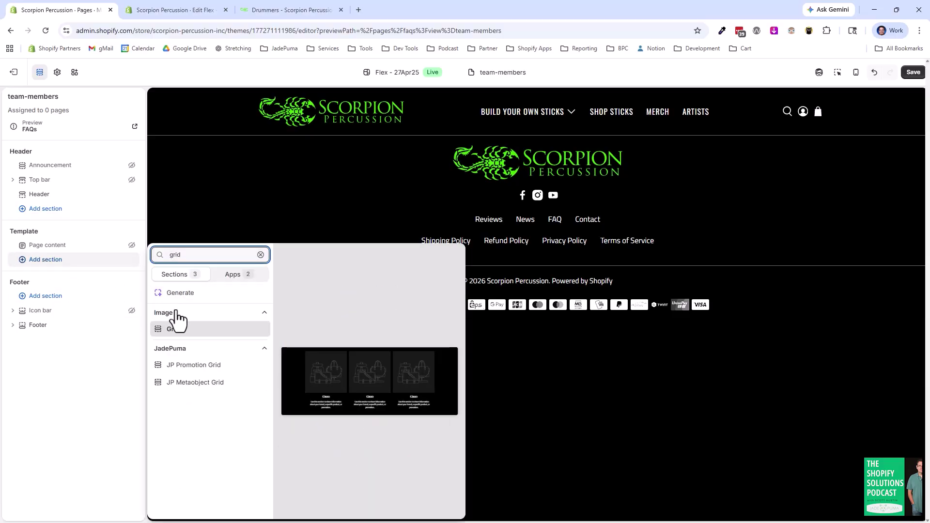
{"action": "left_click", "coordinate": [180, 331]}
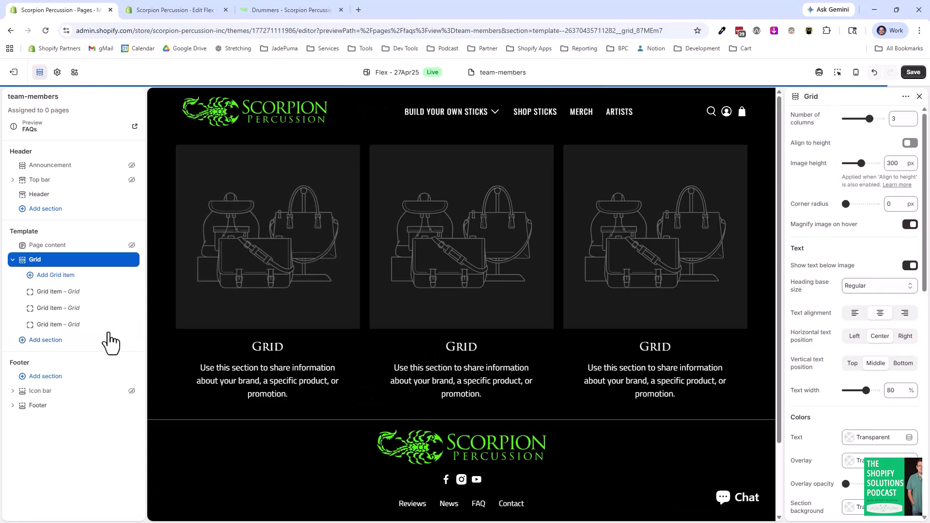
{"action": "key", "text": "ctrl"}
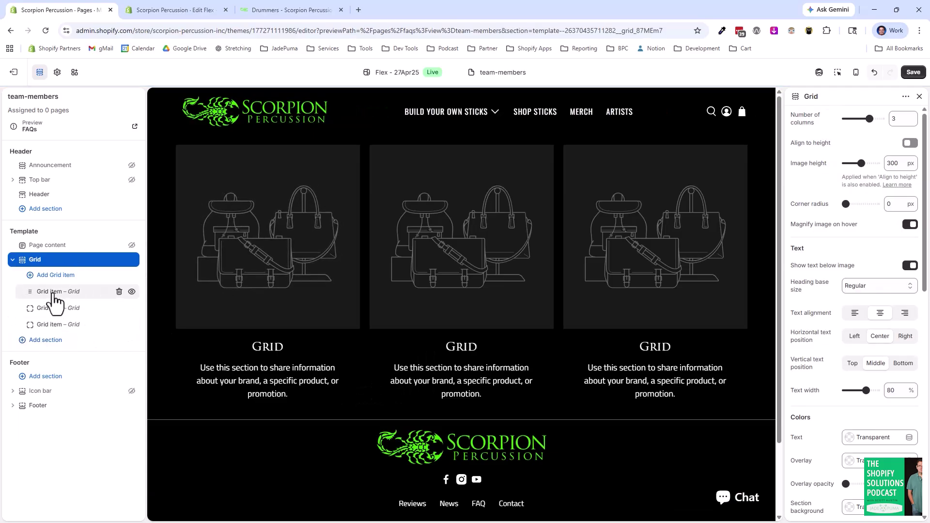
- Connect the first grid item to the page's Team Member metafield list and save the template
{"action": "left_click", "coordinate": [55, 293]}
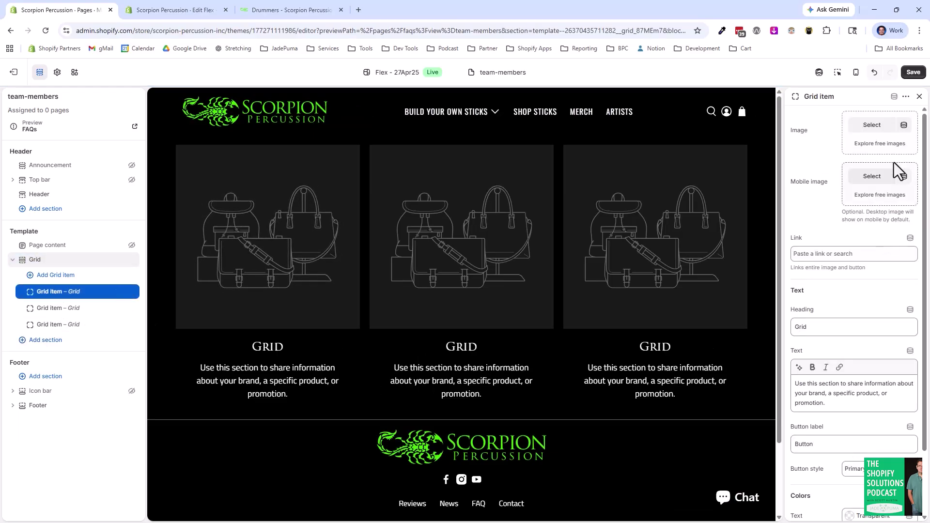
{"action": "left_click", "coordinate": [894, 97]}
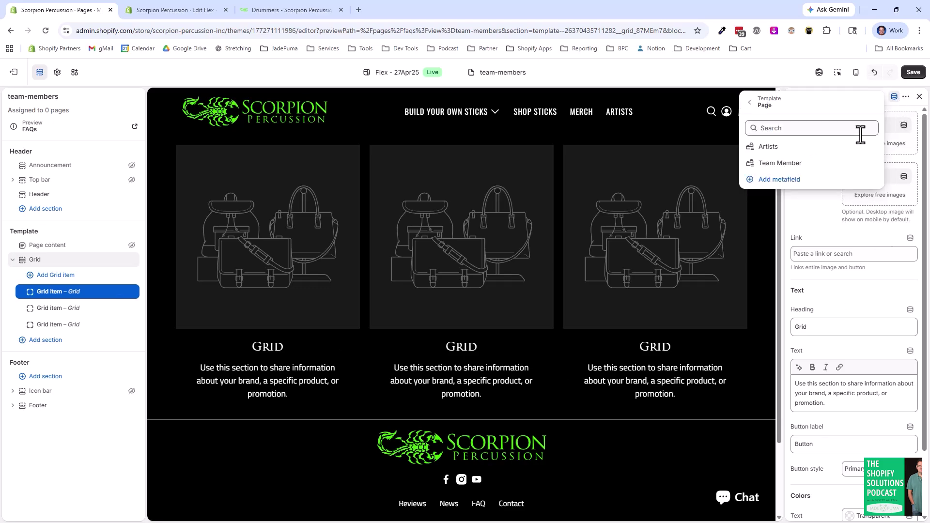
{"action": "left_click", "coordinate": [764, 165]}
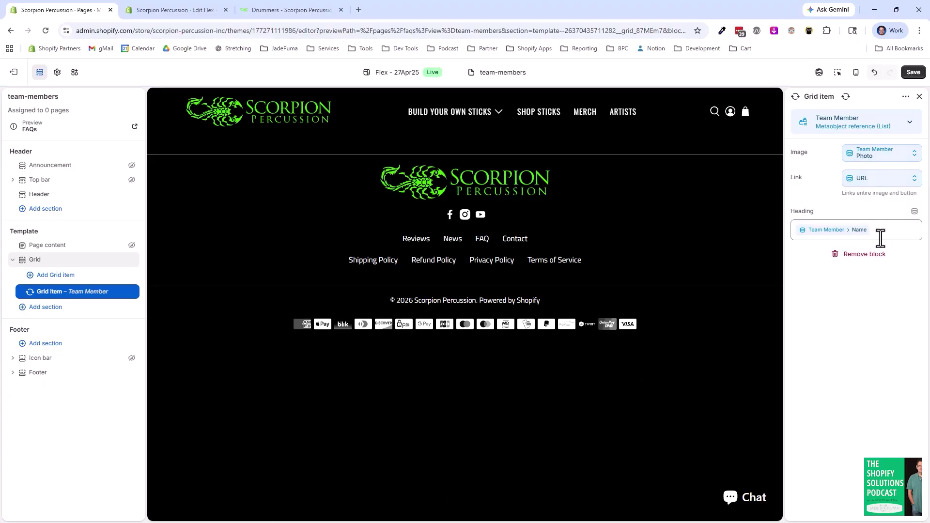
{"action": "left_click", "coordinate": [905, 74]}
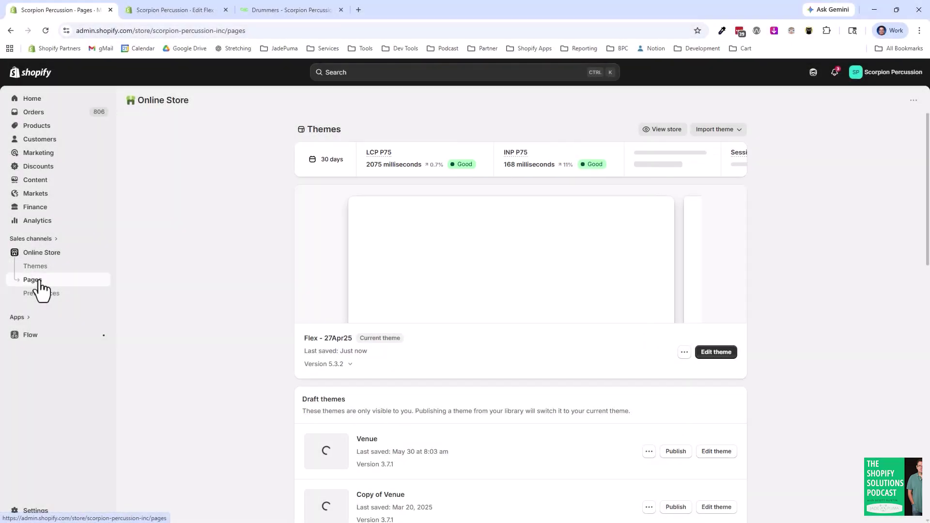
- Make the Meet the Team page visible, assign it the team-members template, and save the page
{"action": "left_click", "coordinate": [36, 281]}
{"action": "left_click", "coordinate": [175, 163]}
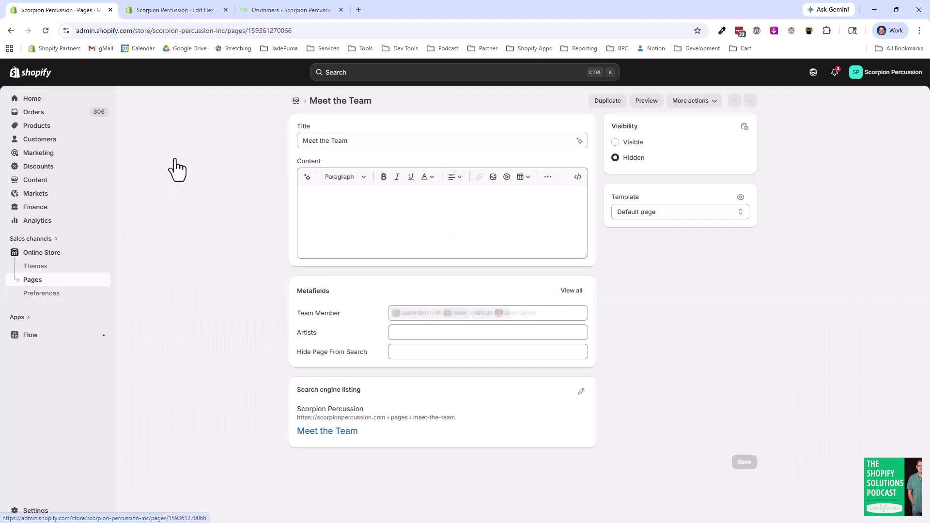
{"action": "left_click", "coordinate": [615, 144]}
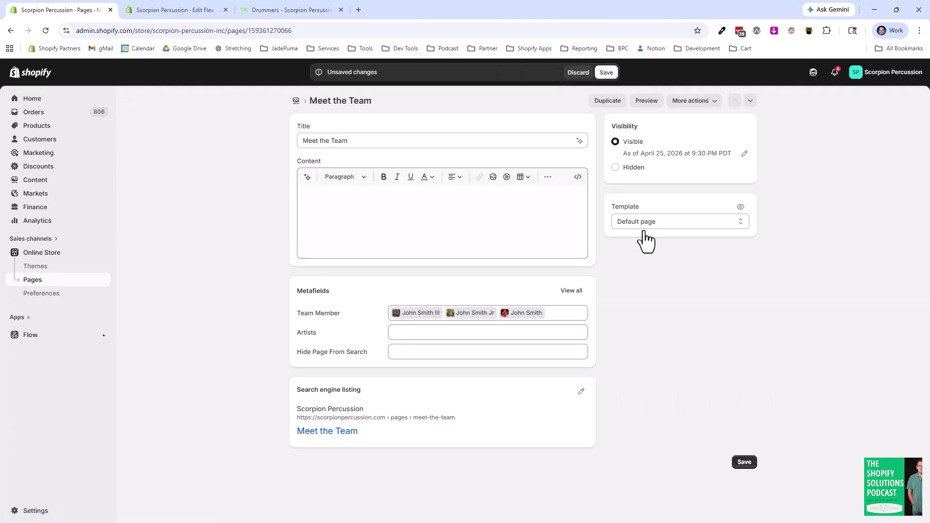
{"action": "left_click", "coordinate": [645, 227]}
{"action": "scroll", "coordinate": [641, 431], "scroll_direction": "down", "scroll_amount": 5}
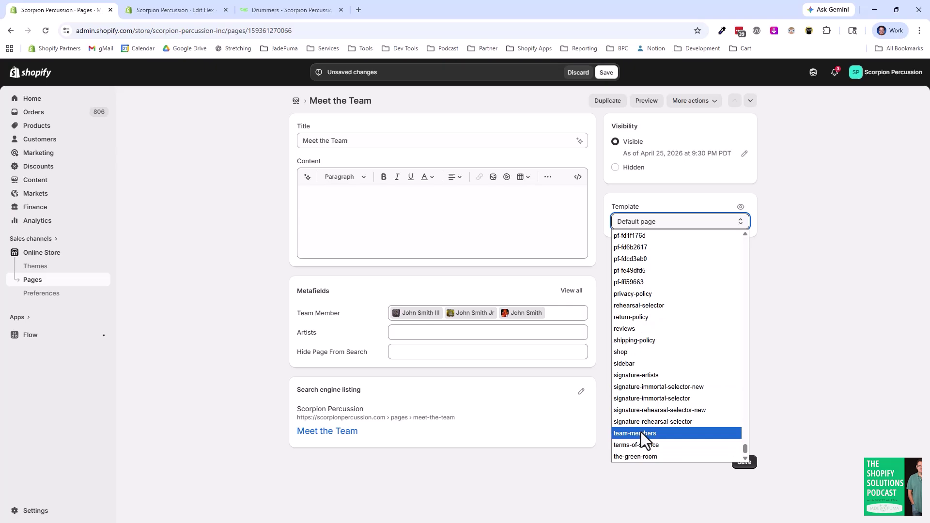
{"action": "left_click", "coordinate": [641, 432]}
{"action": "left_click", "coordinate": [744, 461]}
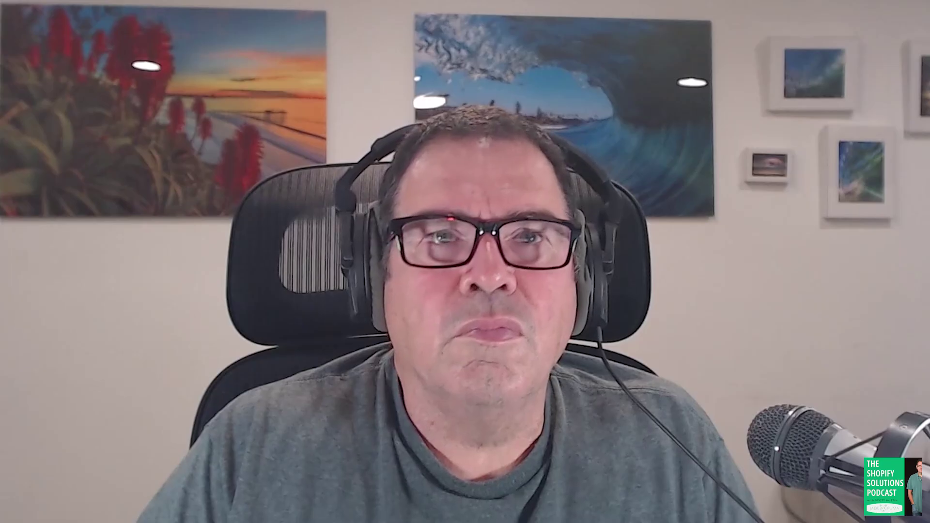